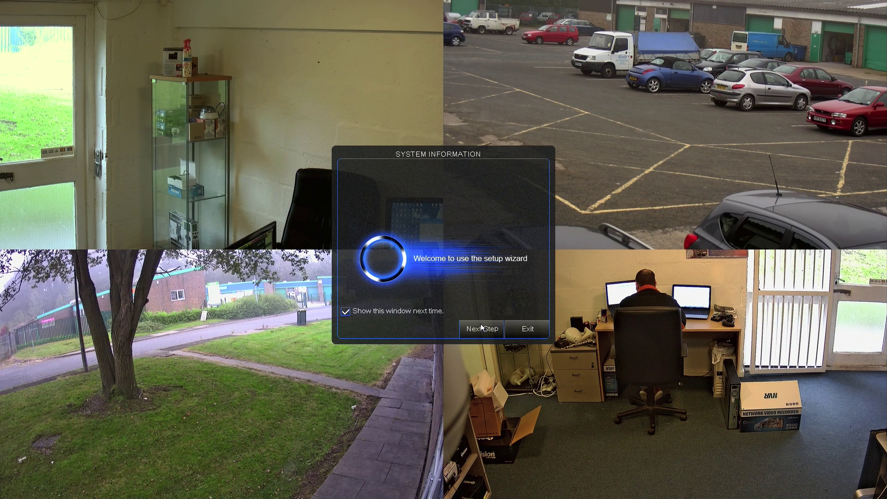
Advance the DVR setup wizard past the welcome and HDD information pages to Record Schedule Setup
click(481, 328)
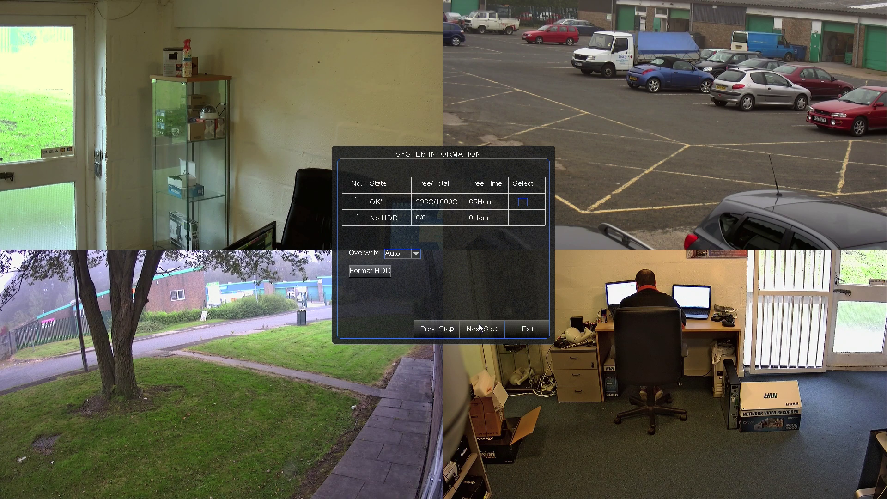
click(480, 328)
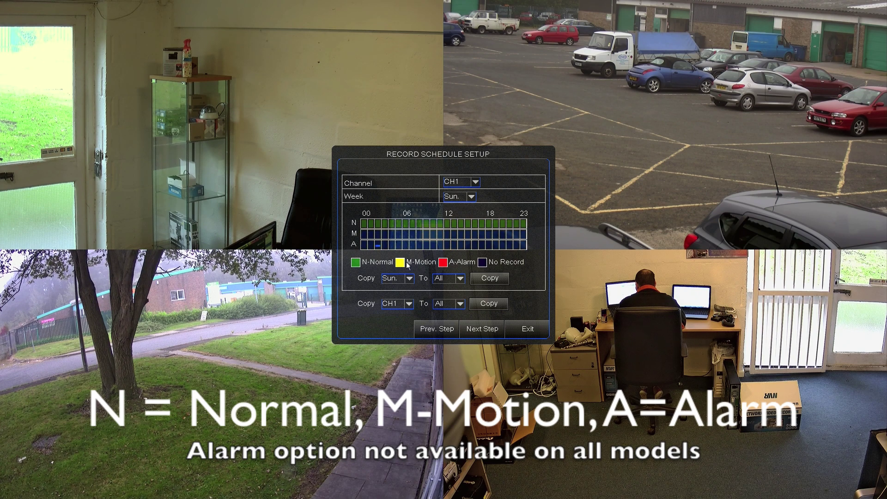
Set CH1's Sunday schedule to Motion for all 24 hours, clearing the No Record row
mouse_move(364, 235)
mouse_down()
mouse_move(525, 236)
mouse_move(514, 237)
mouse_up()
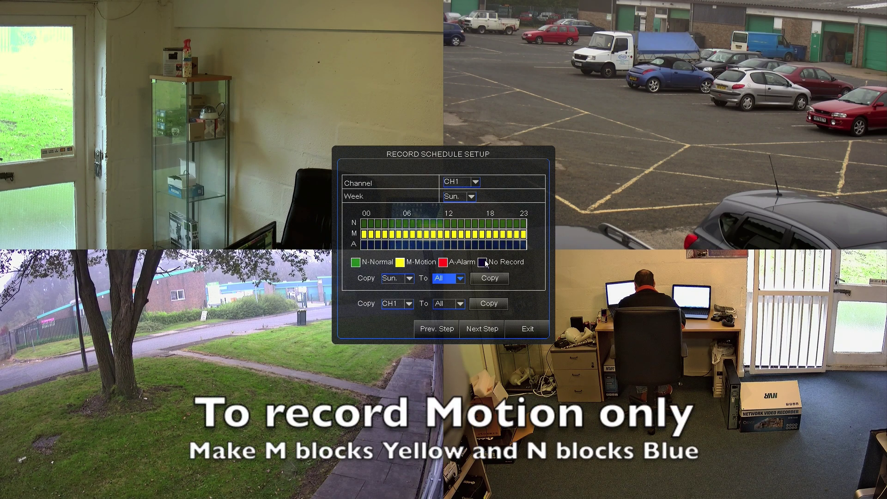
click(365, 225)
drag(366, 226, 524, 225)
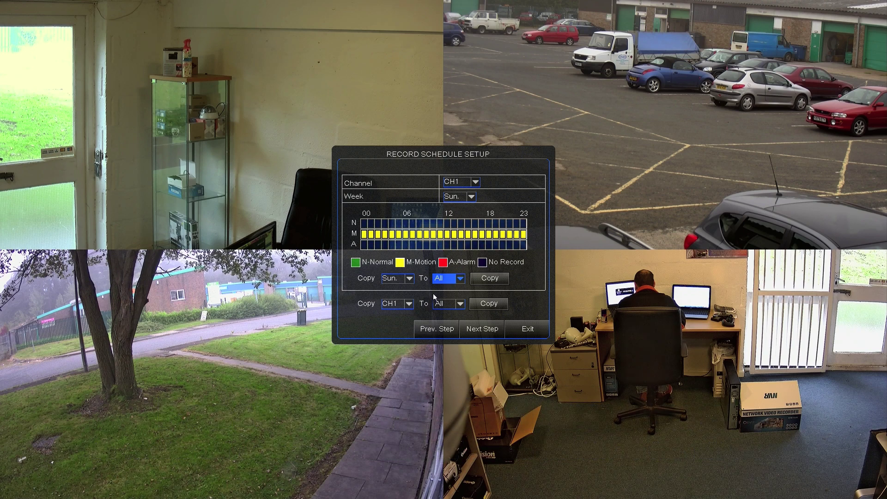
Copy the Sunday schedule to all days and CH1's schedule to all channels, then continue
click(489, 278)
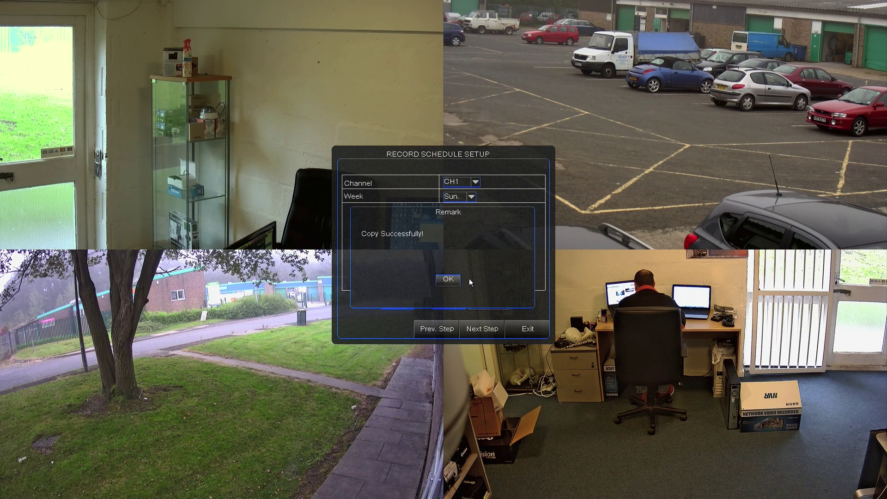
click(448, 280)
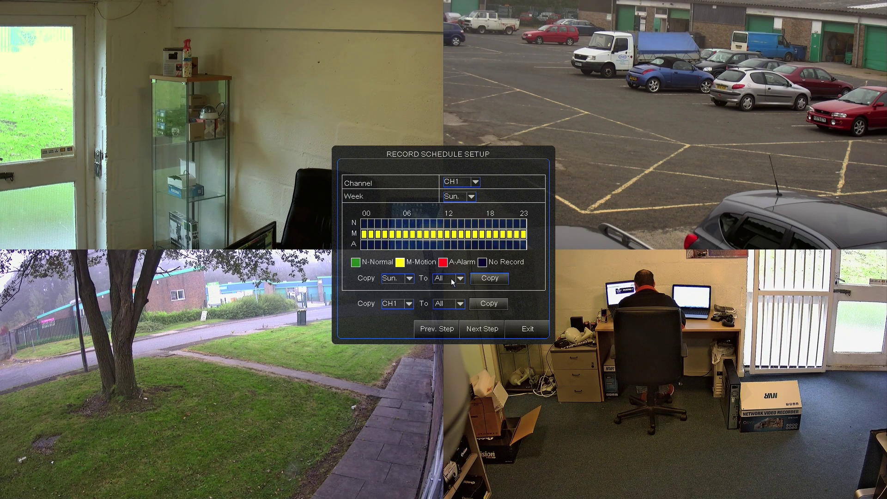
click(485, 303)
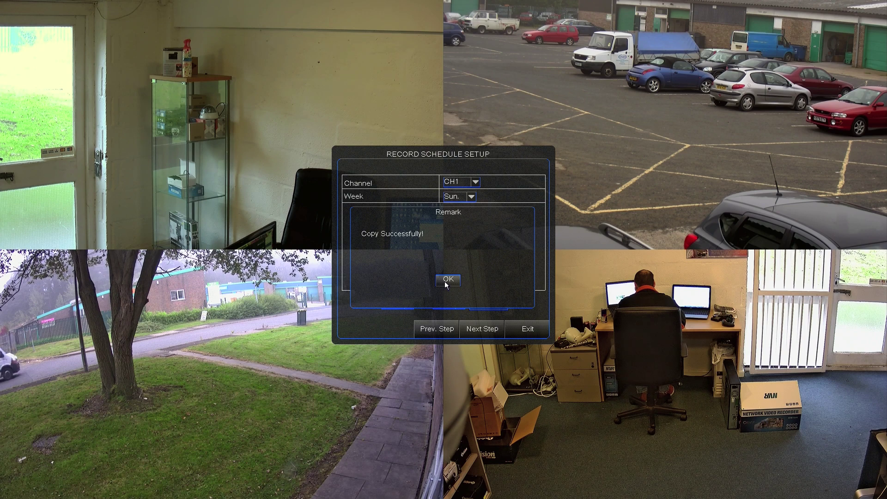
click(445, 282)
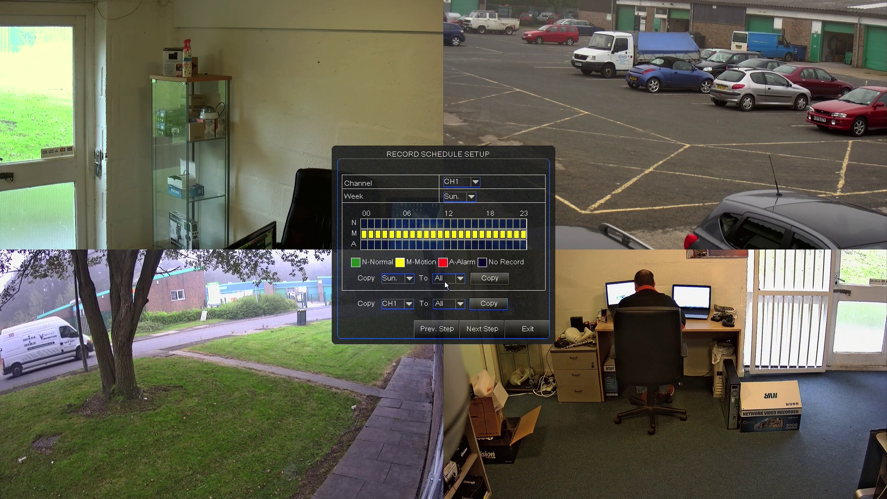
click(486, 329)
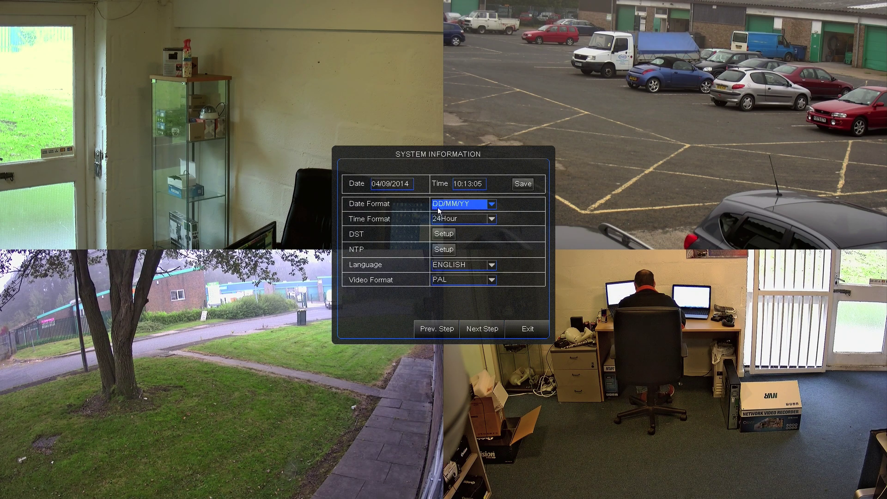
Keep the 24Hour time format and DHCP network type, then close the wizard to restart the DVR
click(489, 229)
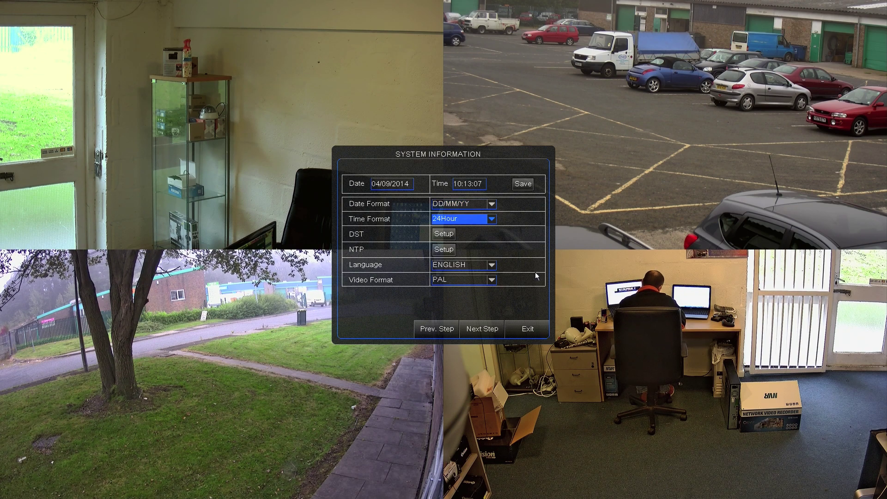
click(483, 324)
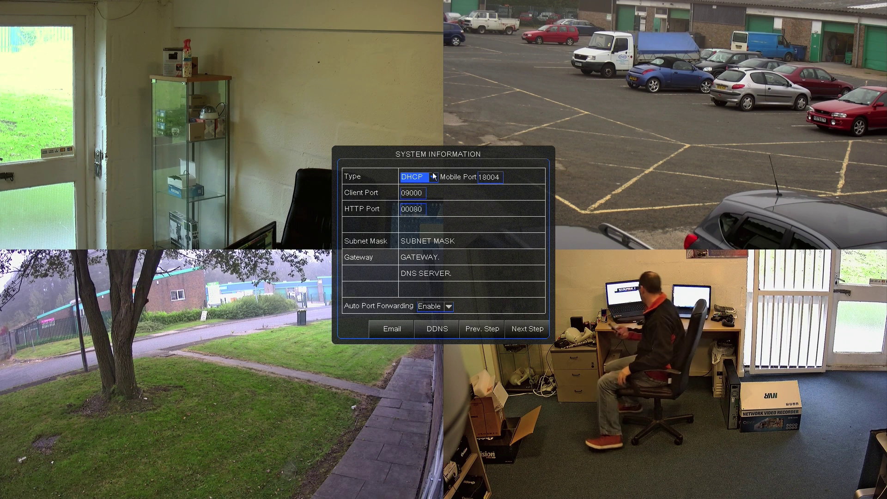
click(416, 177)
click(413, 187)
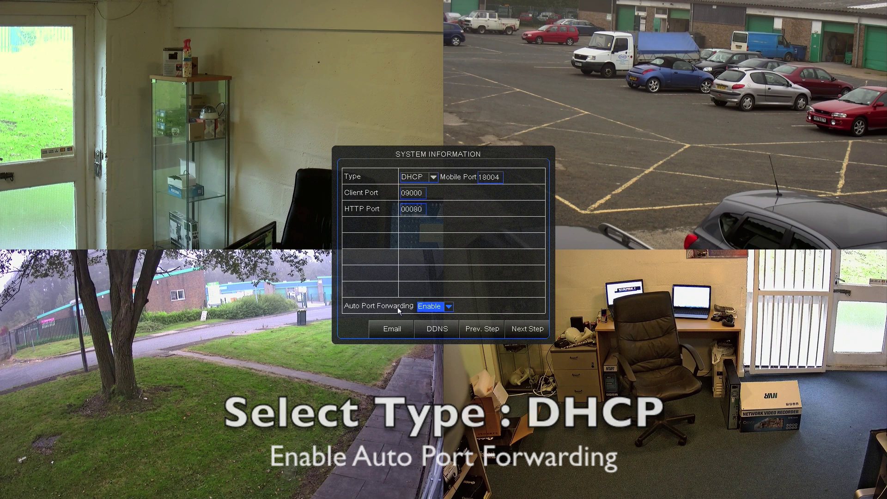
click(524, 328)
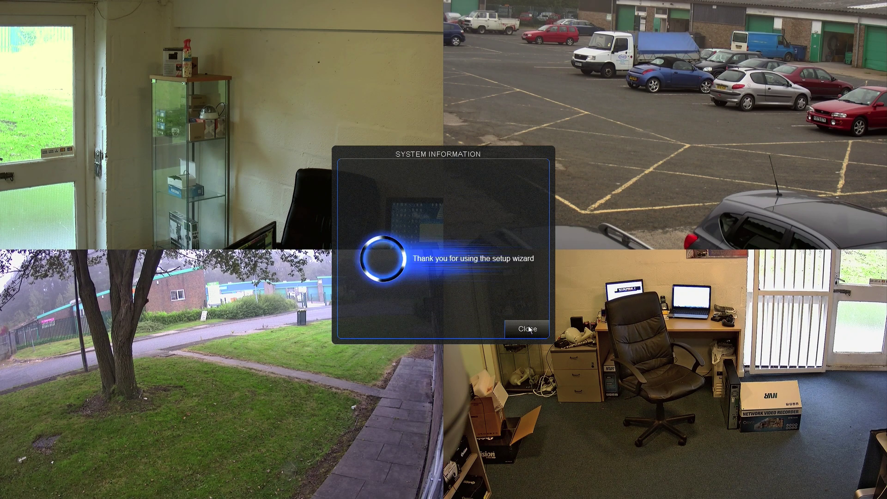
click(527, 328)
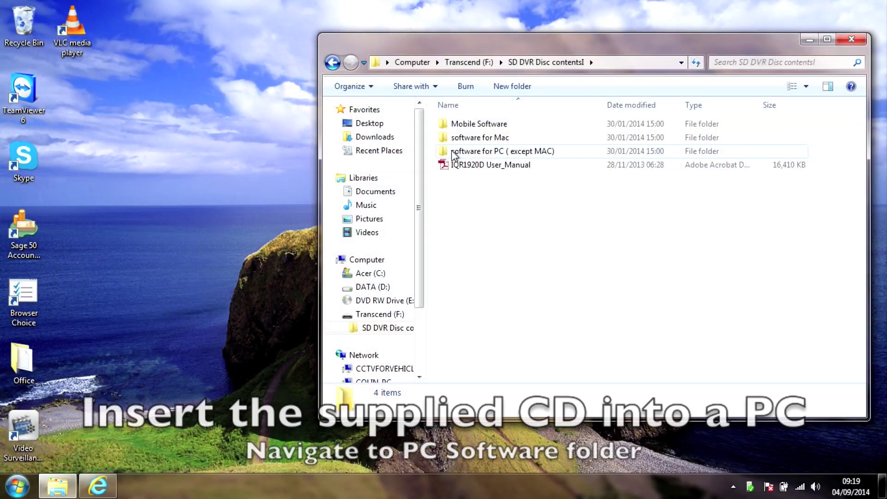
Browse to software for PC ( except MAC) > Dvr Cms Software and run IQCMS_1.0.35_2013_11_12
double_click(455, 151)
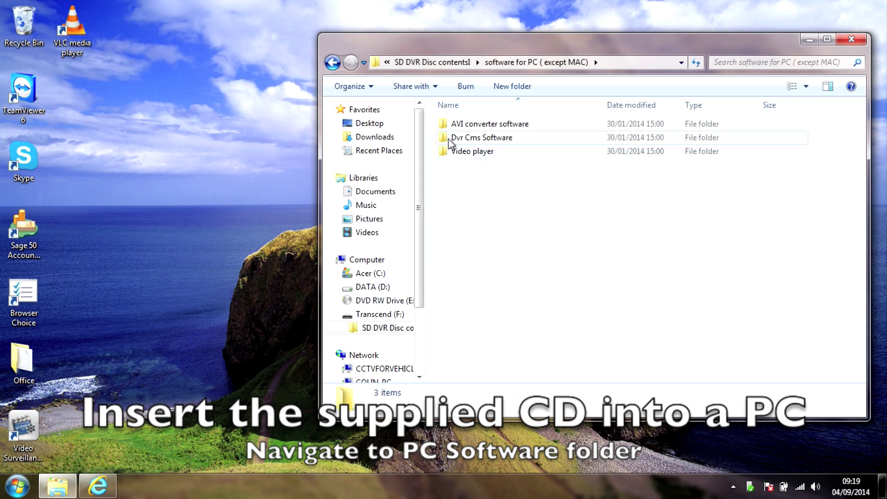
double_click(447, 139)
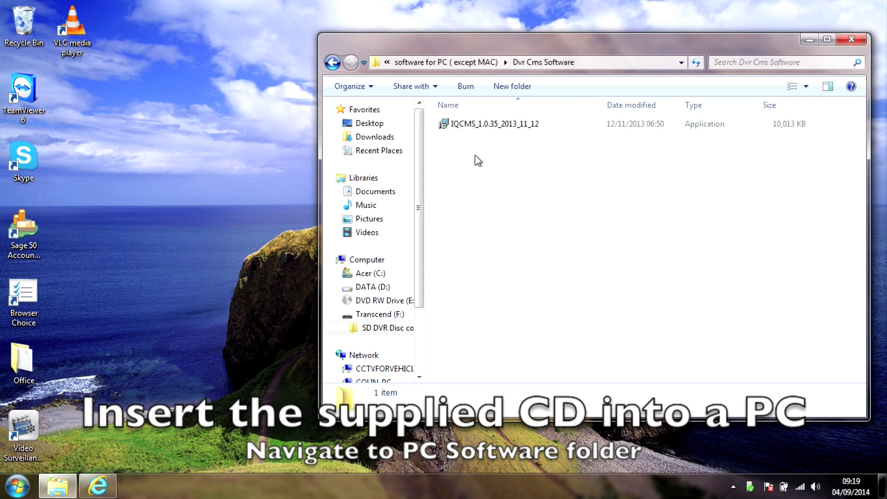
double_click(466, 124)
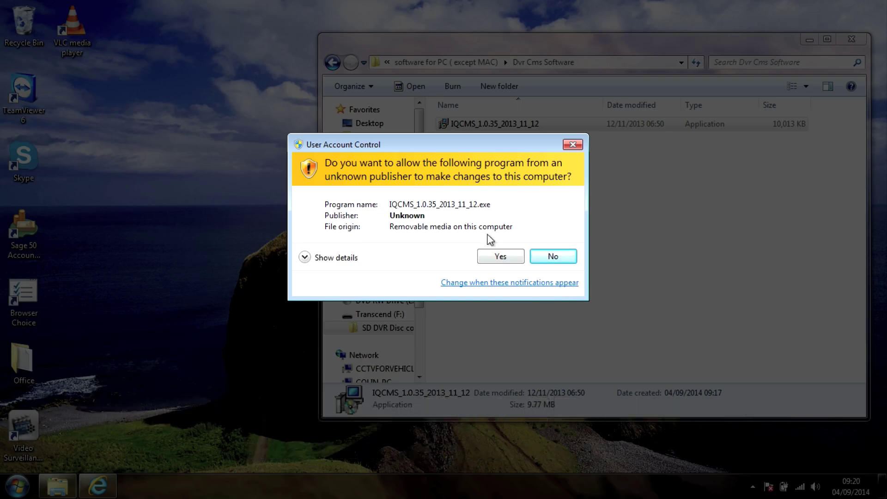
Approve UAC and install IQCMS with default folders and a desktop icon, launching it when finished
click(503, 256)
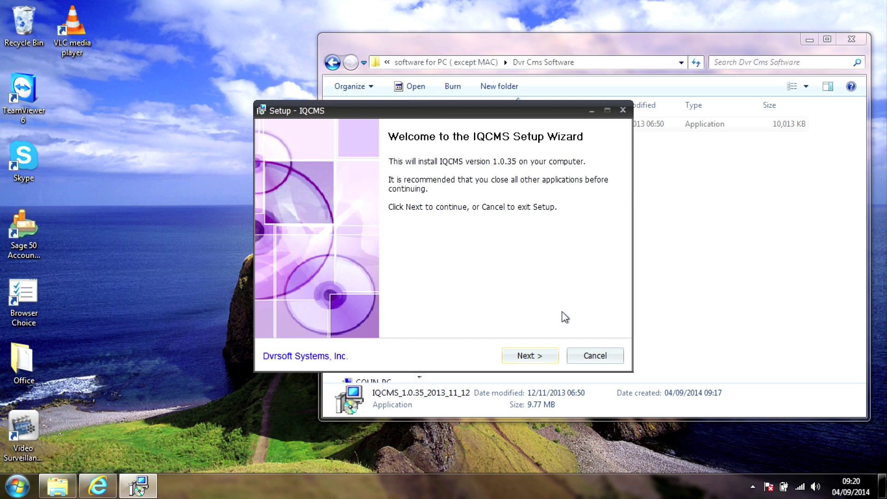
click(531, 359)
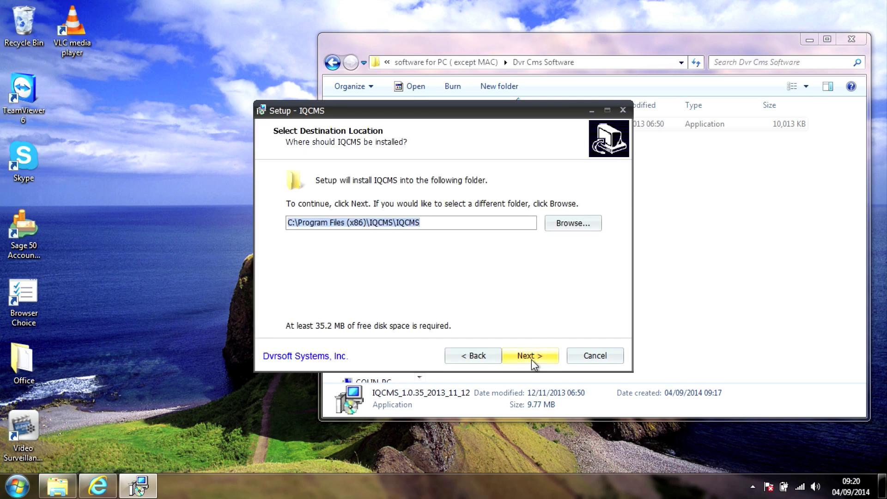
click(527, 359)
click(528, 359)
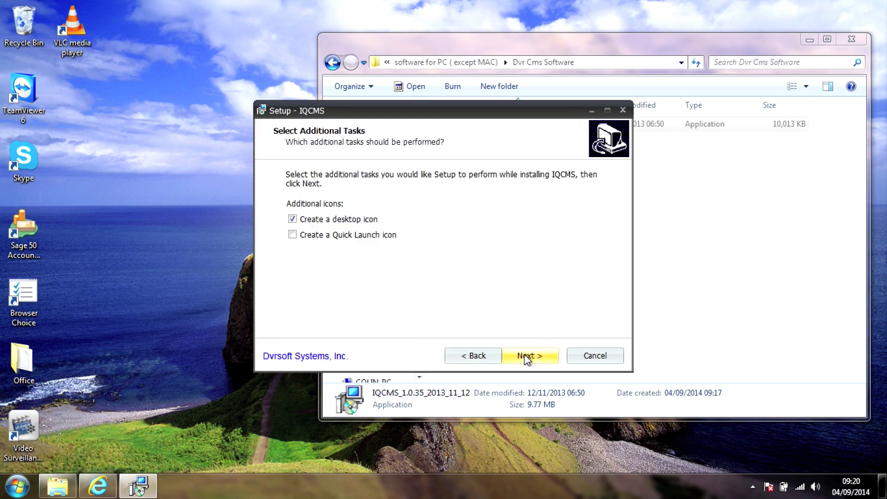
click(527, 359)
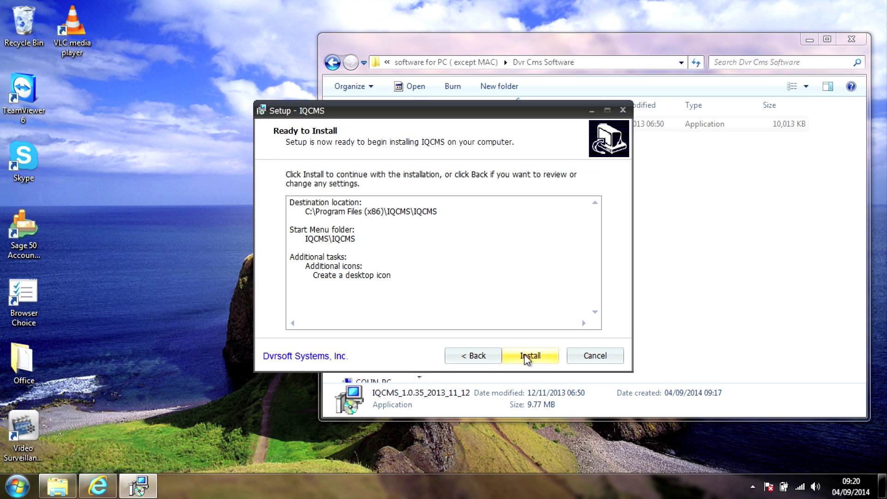
click(527, 359)
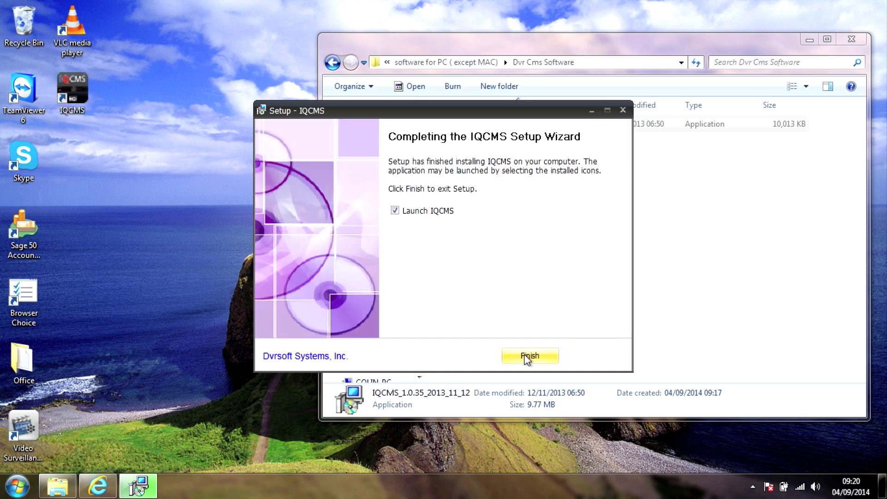
click(526, 357)
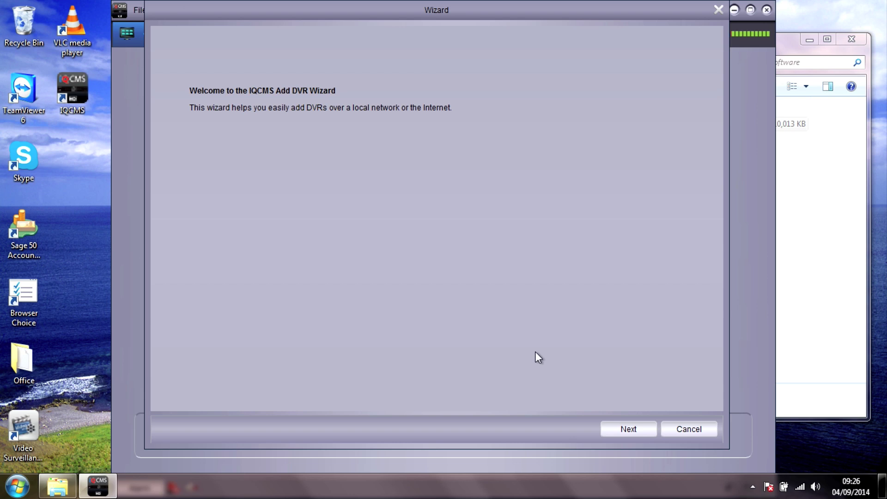
Search for online devices and add the discovered DVR at 10.0.0.12, port 9000
click(622, 426)
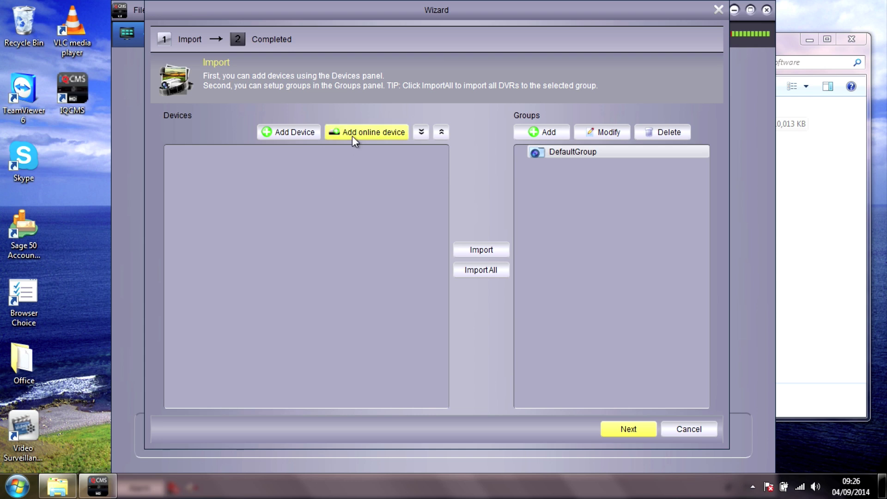
click(353, 138)
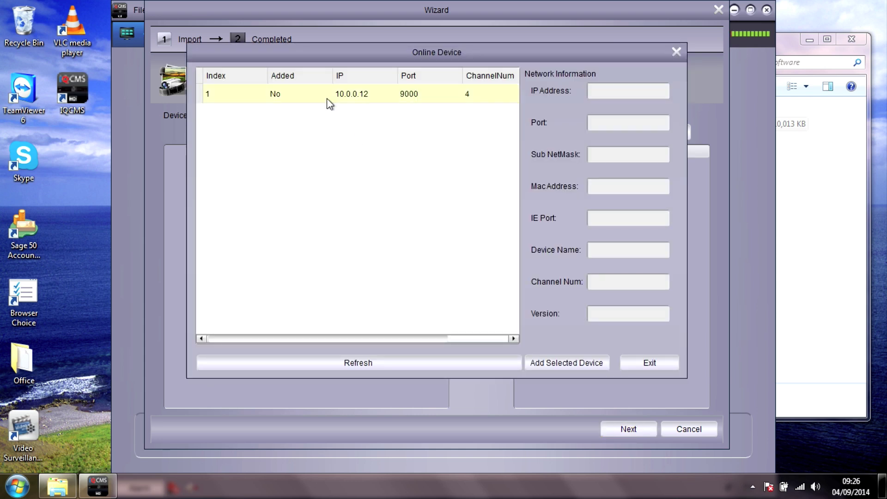
click(326, 98)
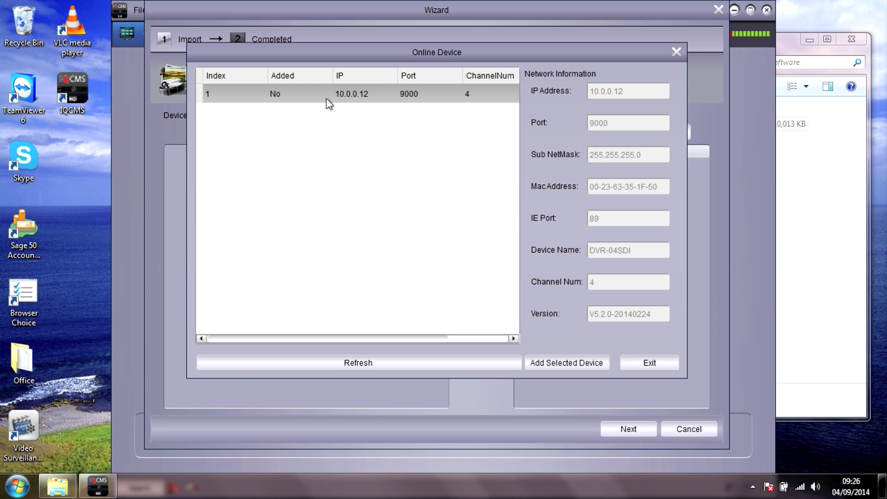
click(546, 365)
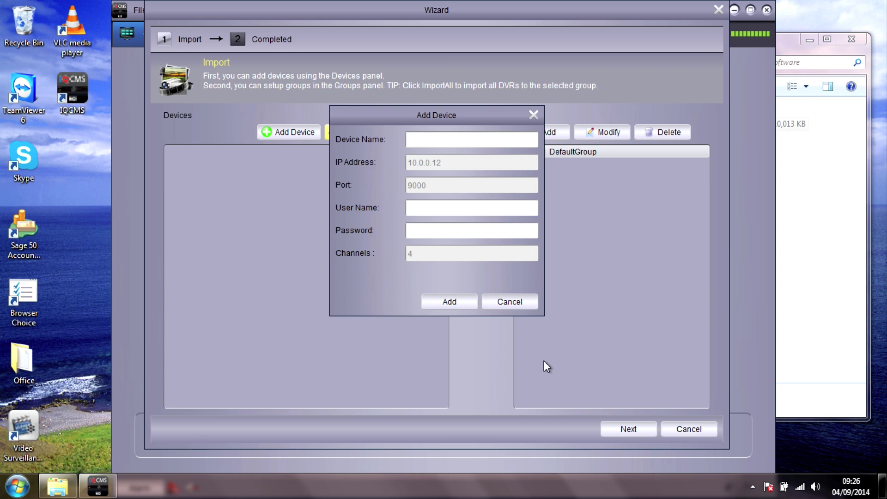
Name the device DVR-1, enter its login user name and password, and add it
click(416, 141)
text(DVR-1)
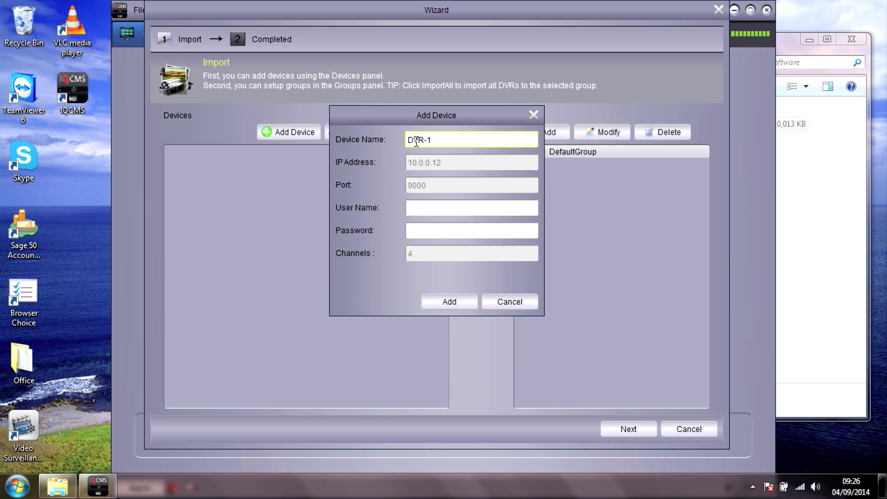
click(430, 205)
text(admin)
key(Tab)
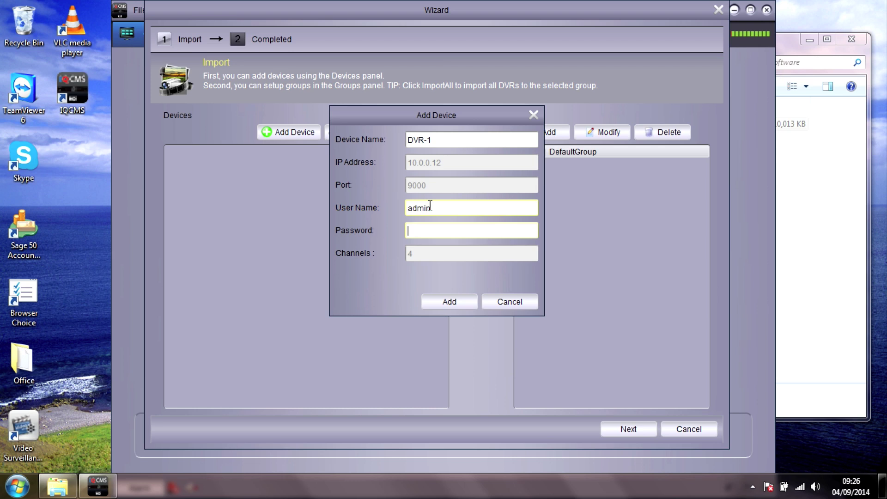
text(admin)
click(450, 300)
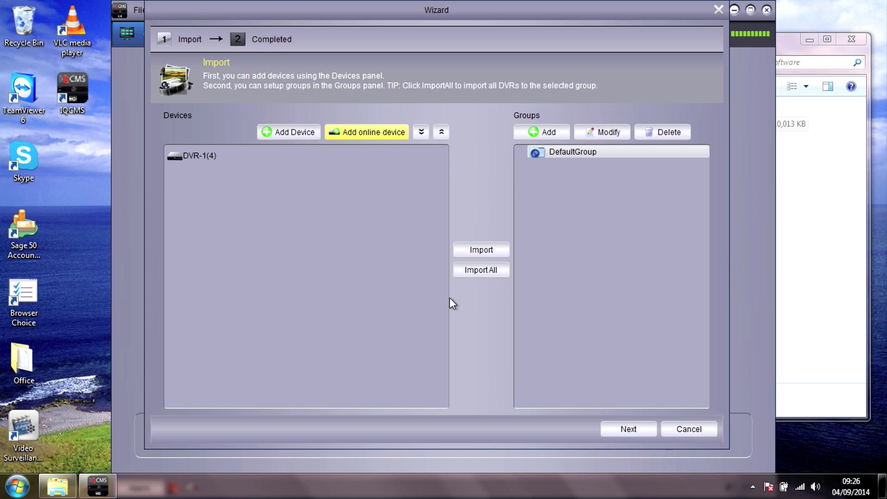
Import DVR-1 into DefaultGroup, check its four channels, and finish the wizard
click(185, 154)
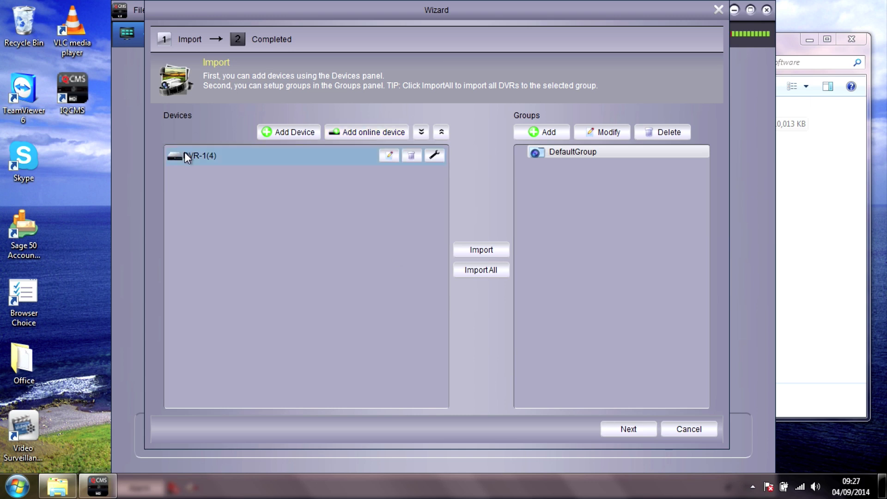
click(478, 252)
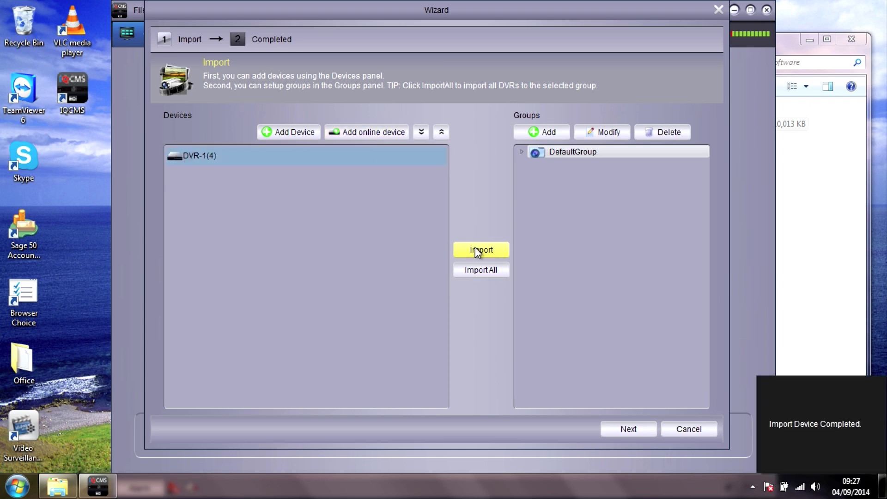
click(522, 151)
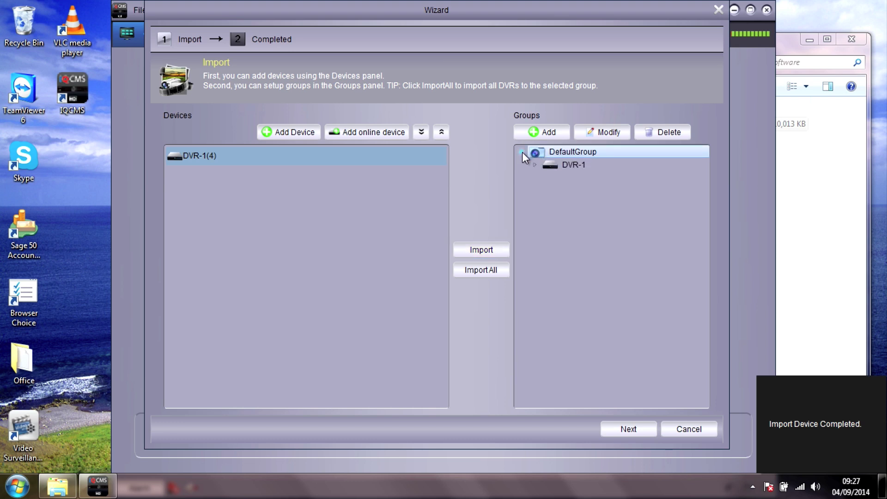
click(534, 165)
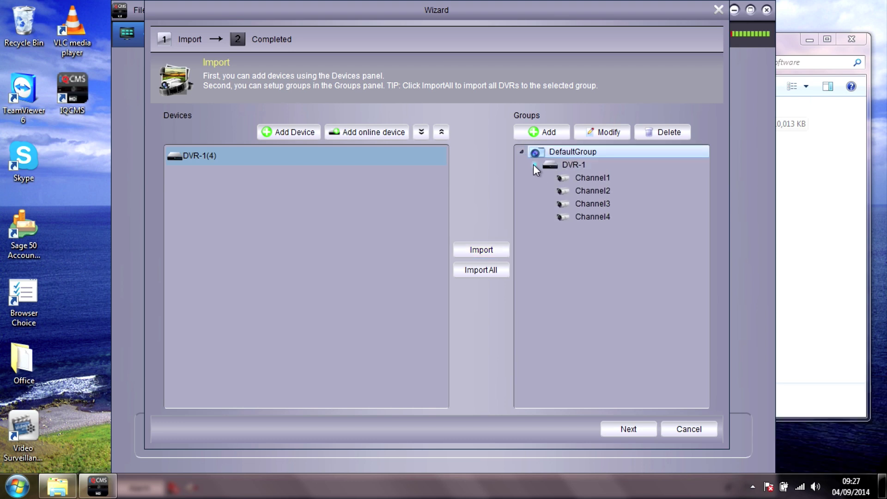
click(535, 166)
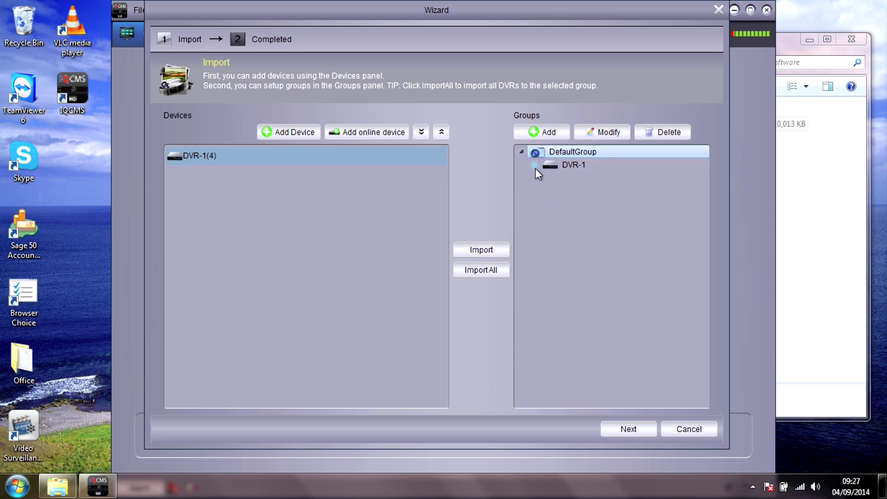
click(619, 422)
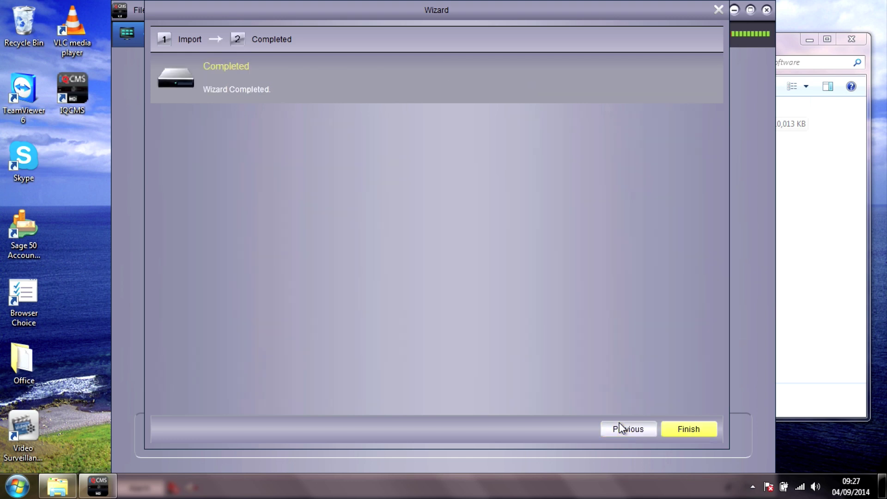
click(681, 428)
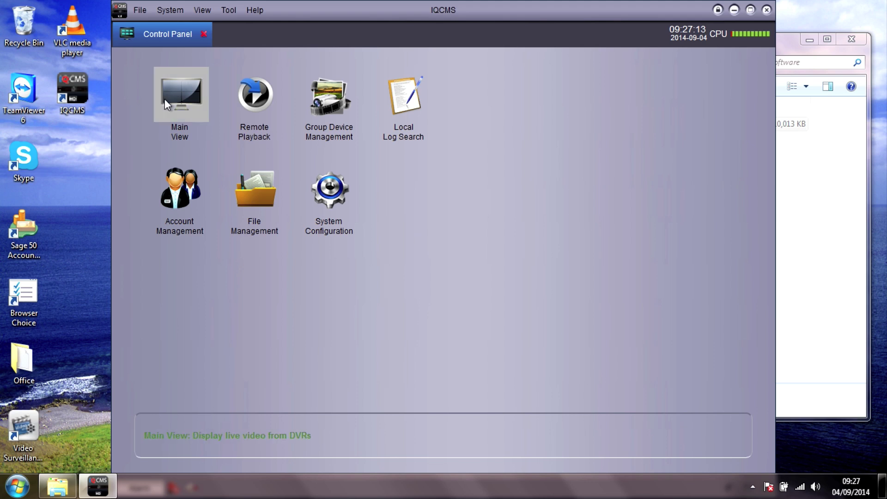
In Main View, expand DefaultGroup and DVR-1, then open live video on CH1–CH4
click(179, 93)
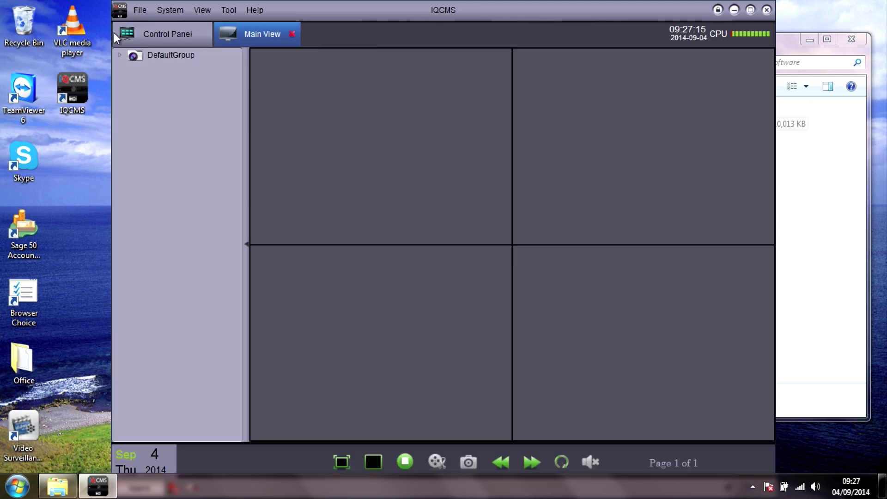
click(120, 56)
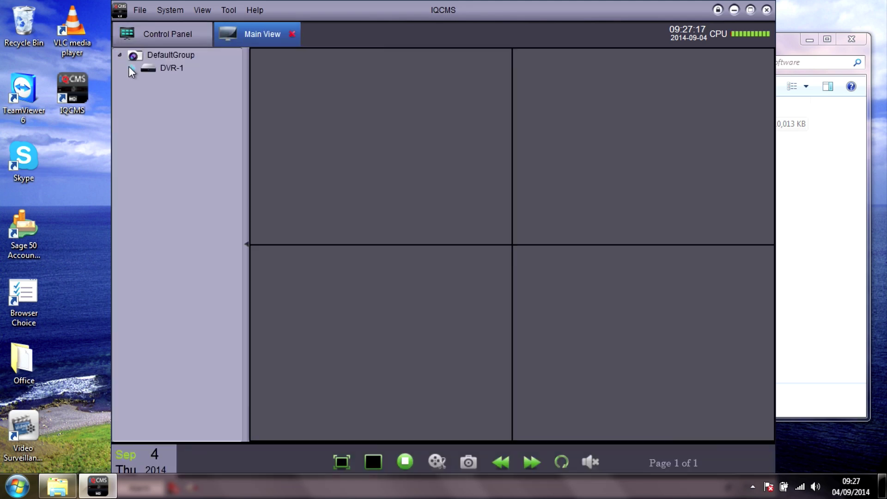
click(132, 68)
double_click(148, 69)
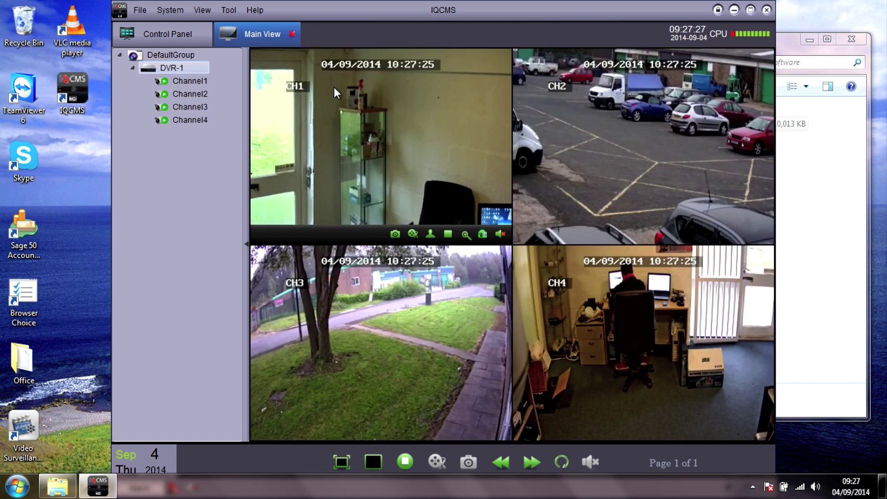
Set all DVR-1 channels to main stream, then show Channel 4 alone in the maximized window
right_click(179, 69)
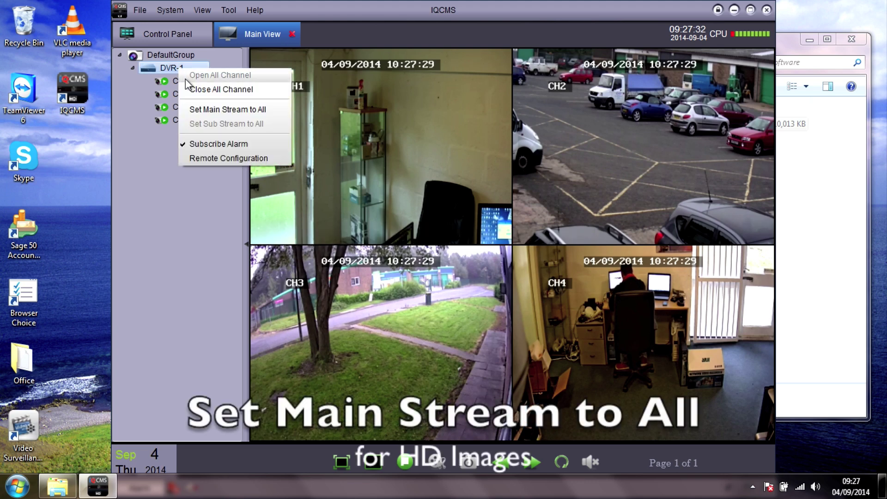
click(190, 109)
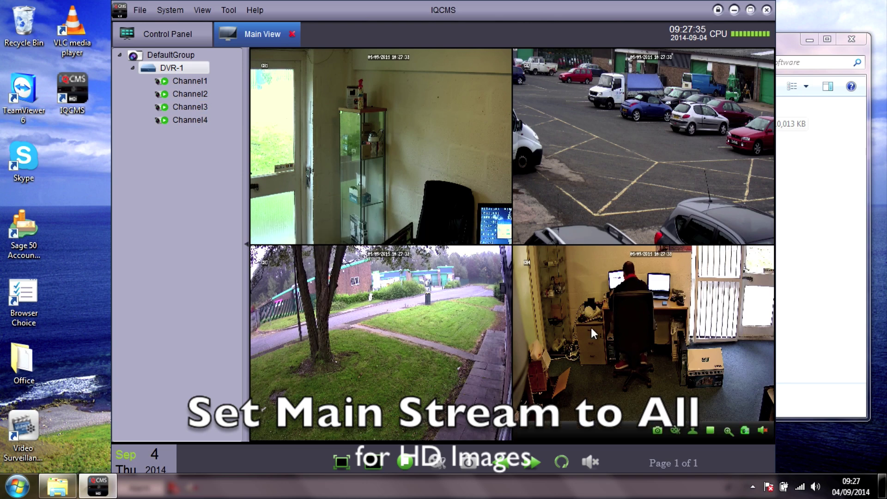
double_click(591, 327)
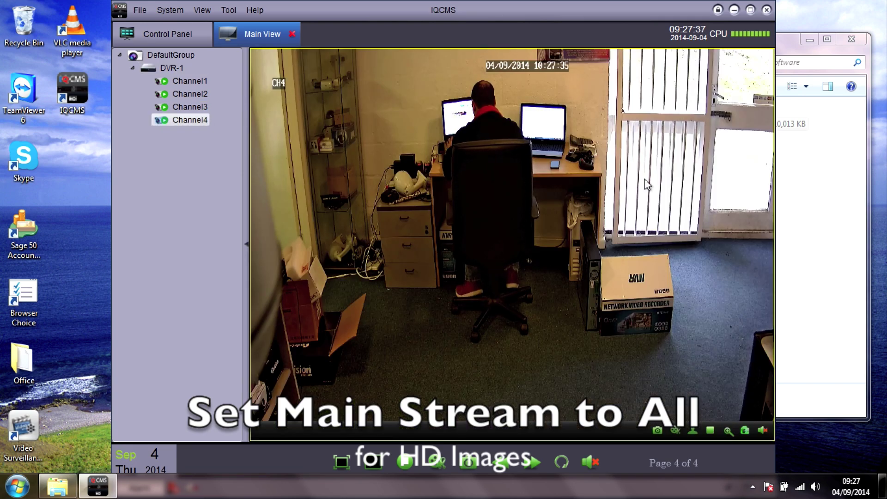
click(751, 9)
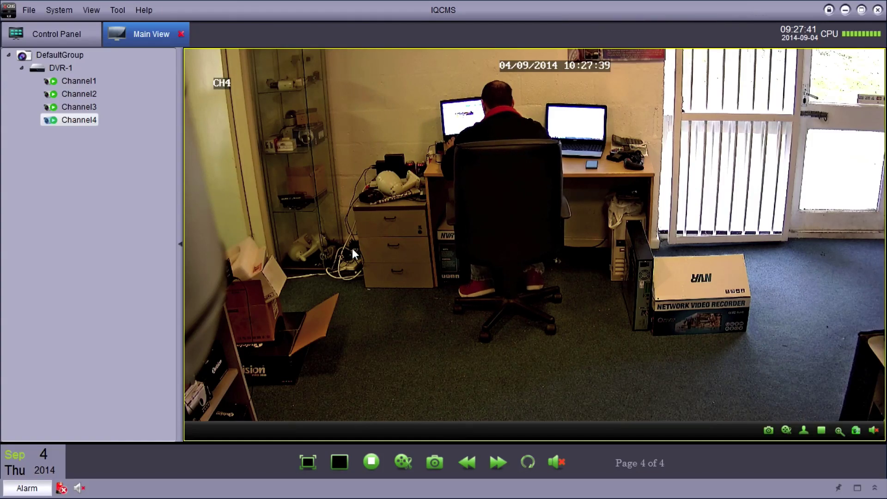
click(305, 463)
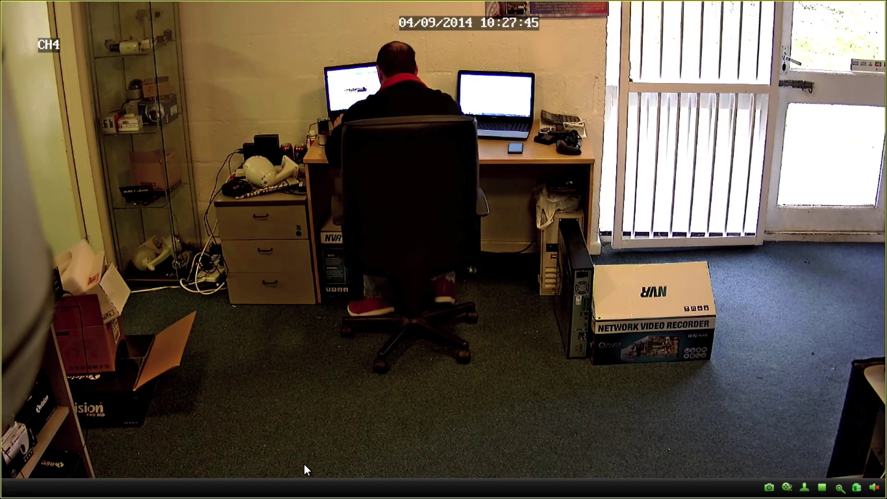
double_click(304, 464)
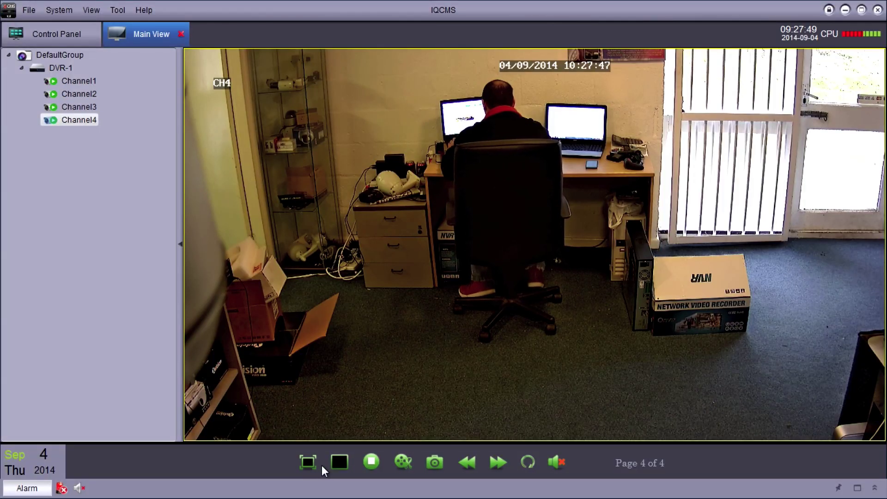
Cycle through the 4, 6, 8, 9 and 10-pane layouts, then place Channel 4 in the large pane
click(340, 462)
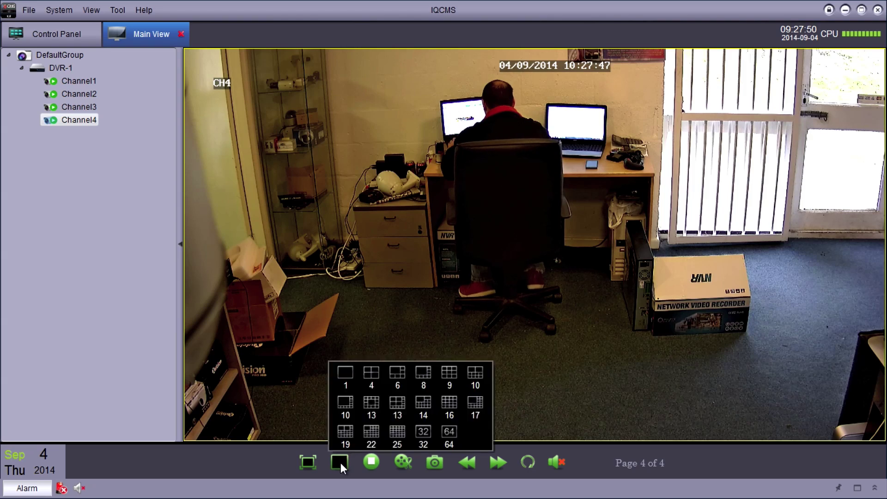
click(370, 370)
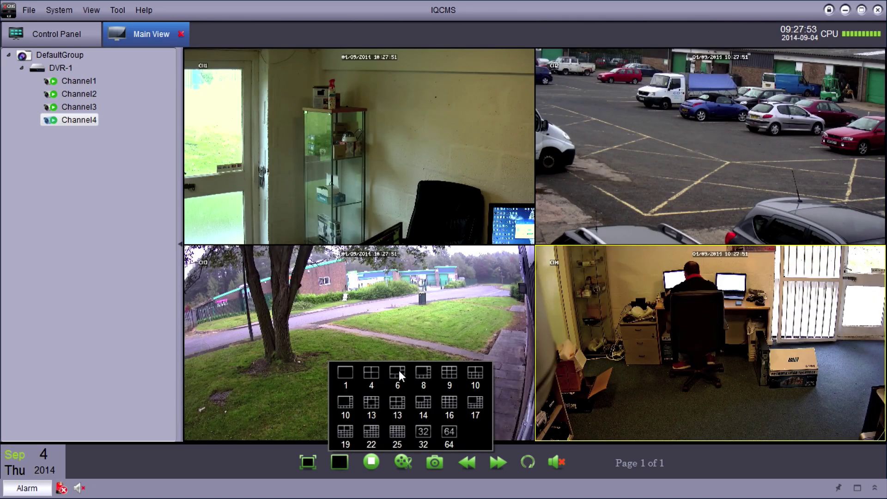
click(398, 372)
click(425, 372)
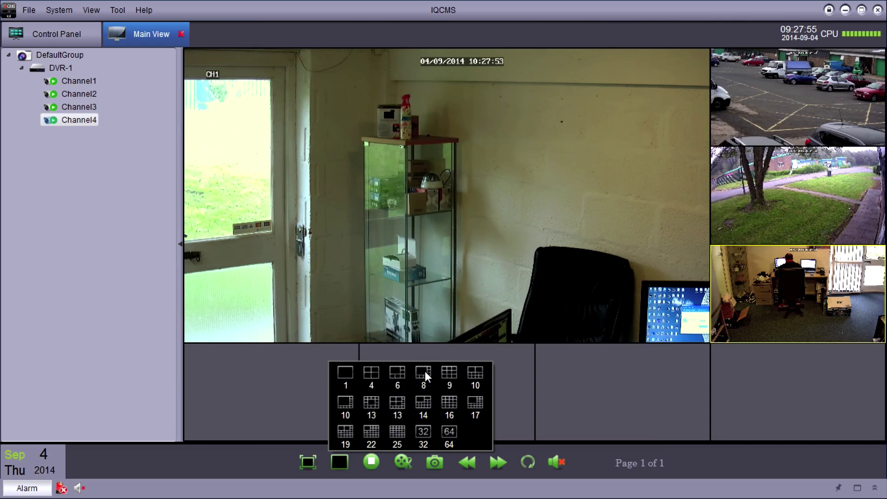
click(451, 373)
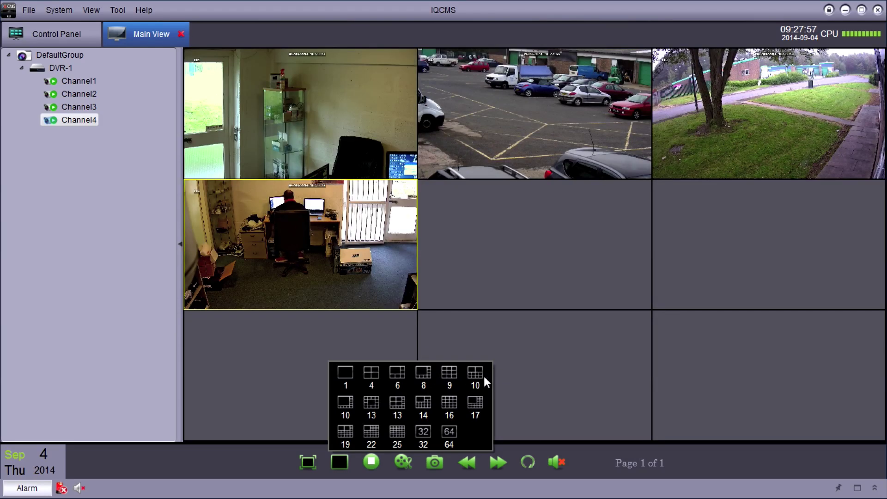
click(472, 375)
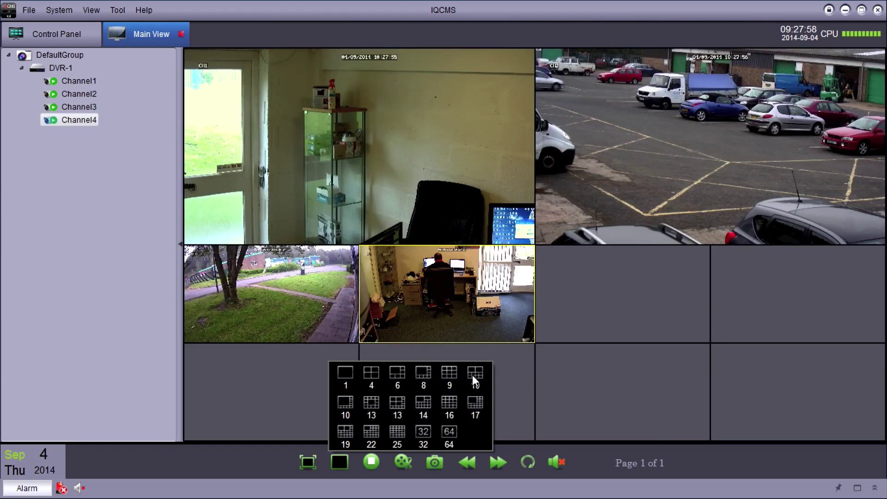
click(347, 402)
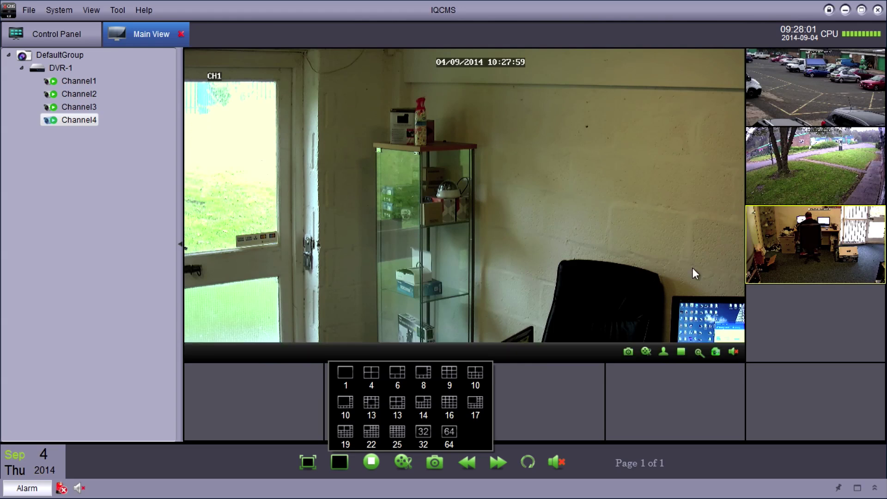
drag(808, 236, 592, 223)
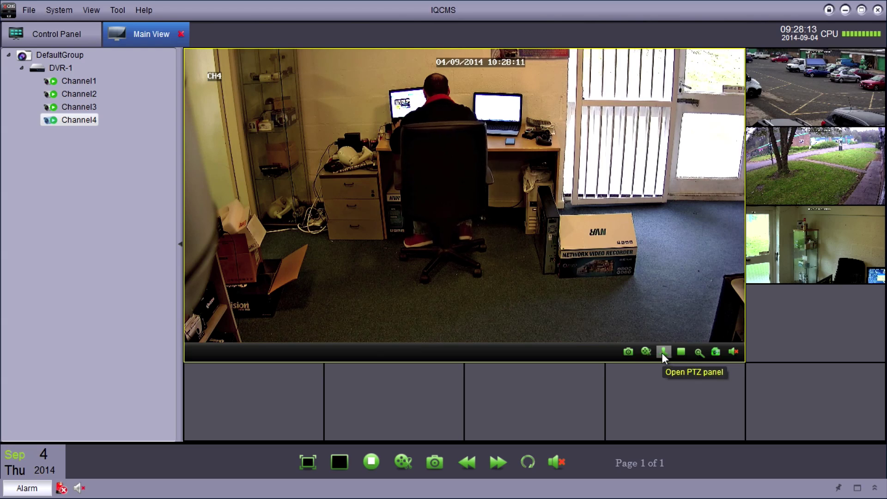
Digitally zoom into the CH4 desk area, view it full size, then restore the four-camera split
click(698, 352)
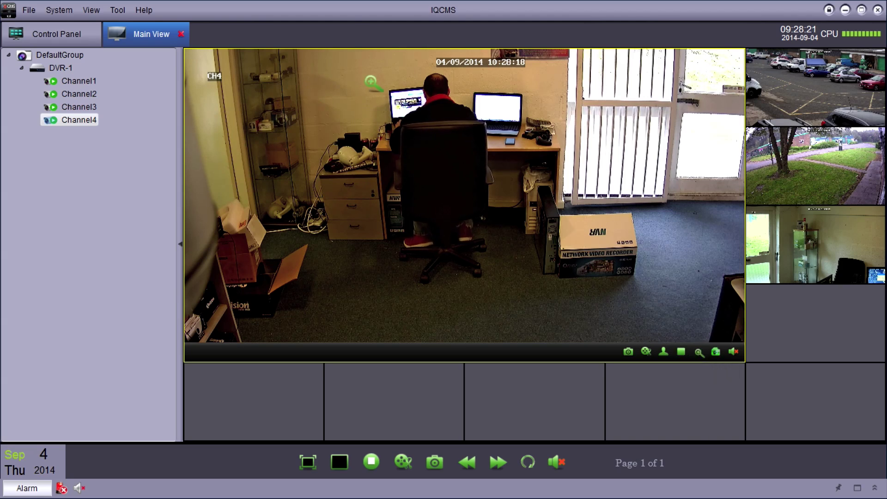
drag(351, 68, 560, 203)
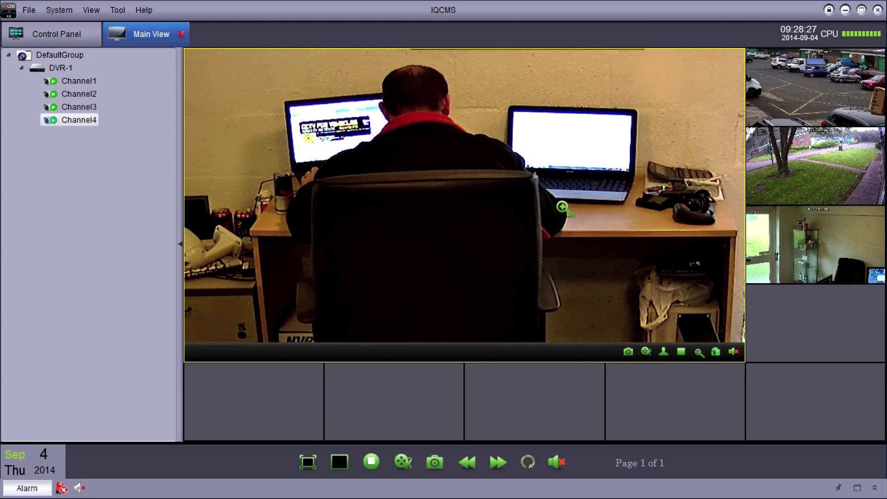
double_click(563, 207)
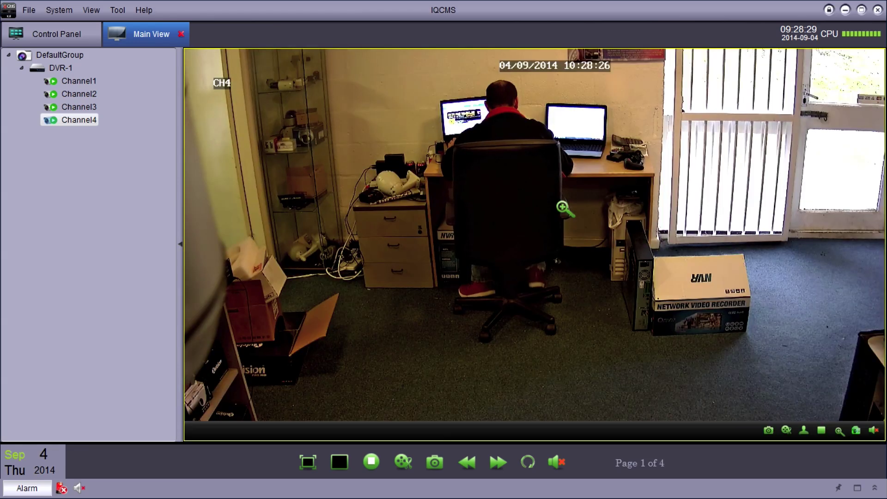
click(341, 461)
click(364, 376)
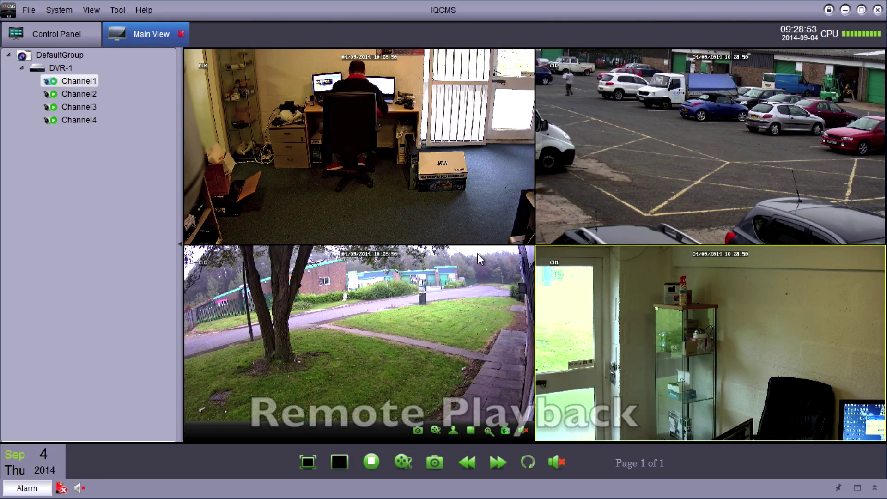
In Remote Playback, search DVR-1 Channels 1–4 for 4 September 2014 recordings and play them
click(66, 39)
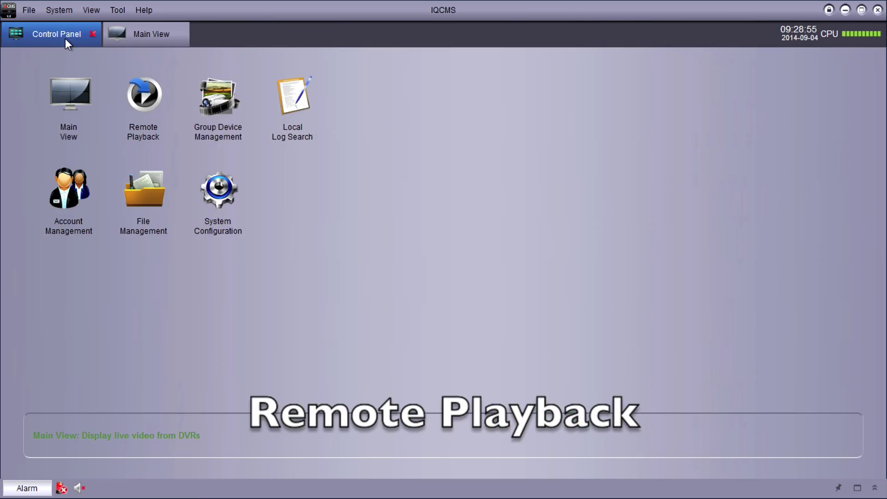
click(140, 98)
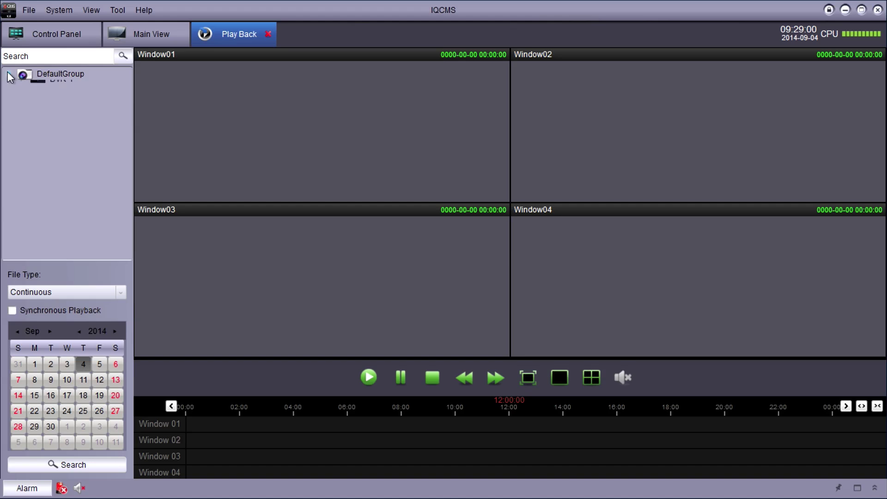
click(23, 86)
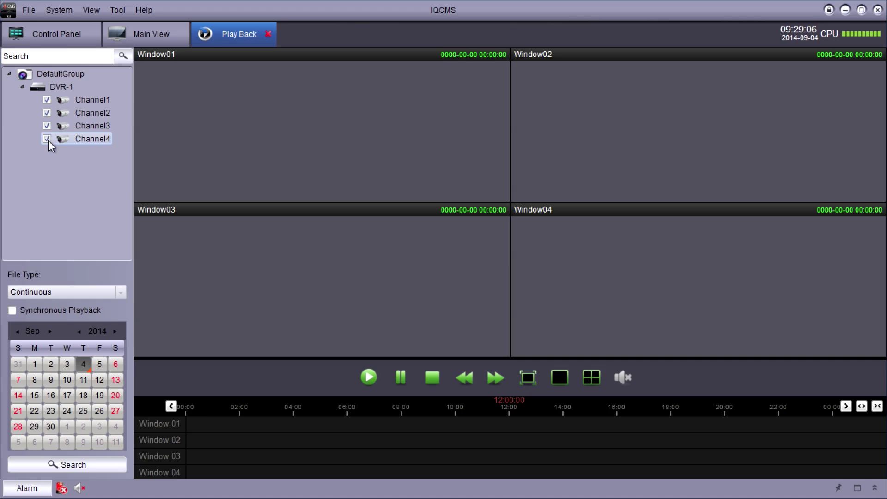
click(65, 465)
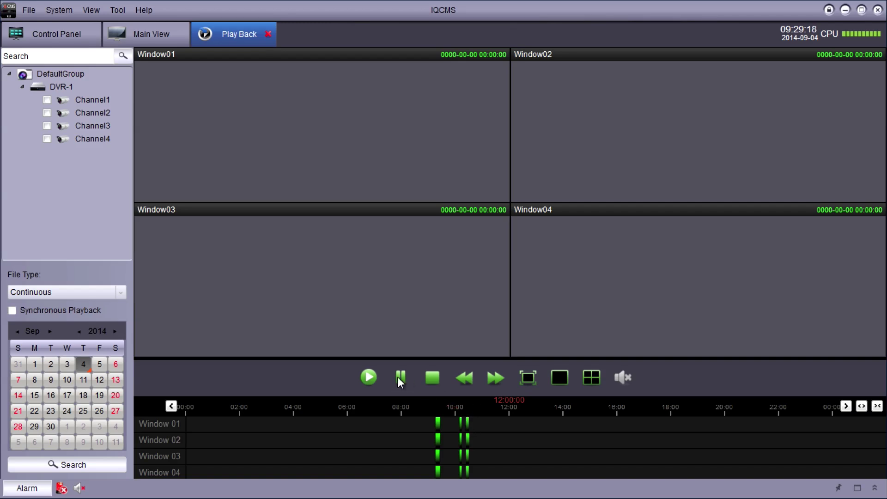
click(375, 380)
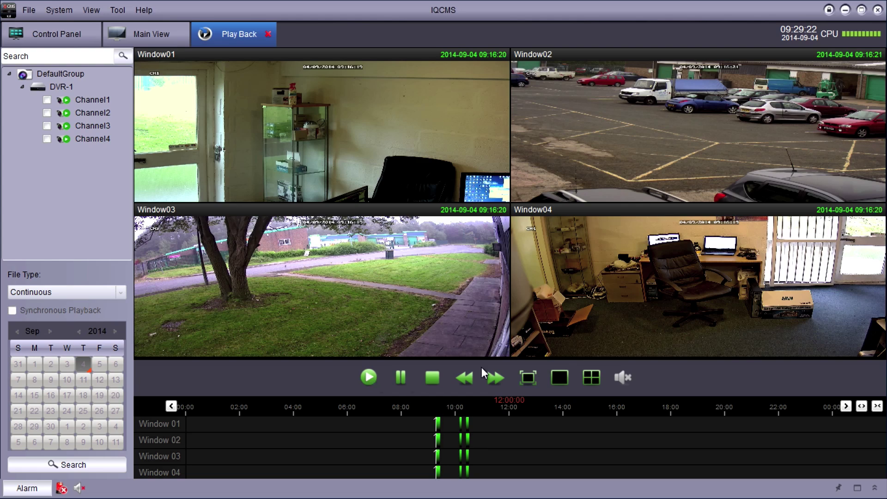
Fast-forward playback to x16, zoom into the NVR box in Window04, then restore four-window playback
click(496, 379)
double_click(651, 287)
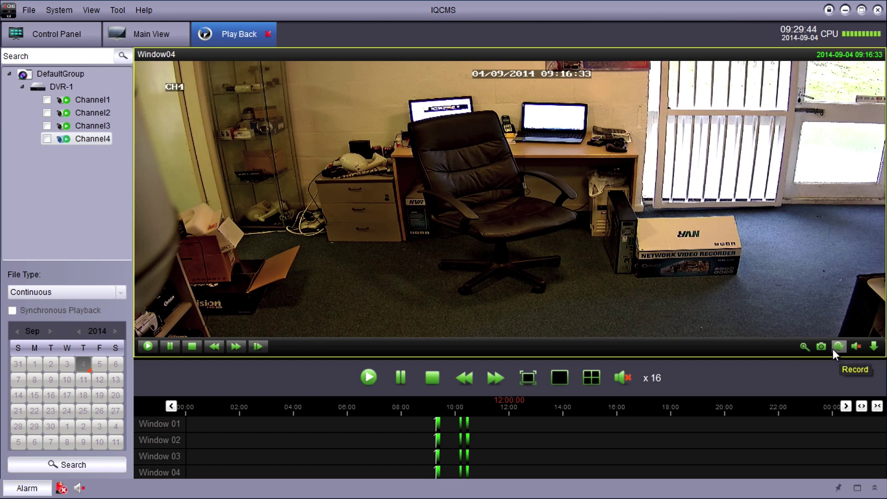
click(802, 347)
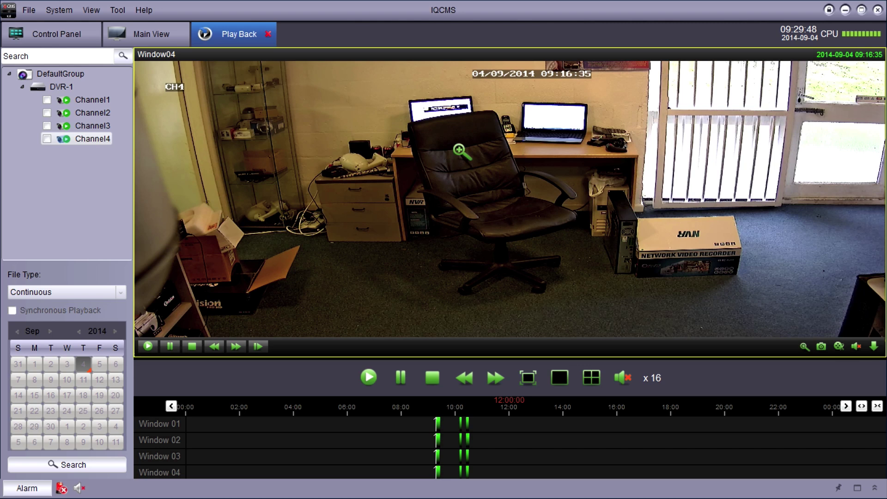
drag(564, 133, 851, 314)
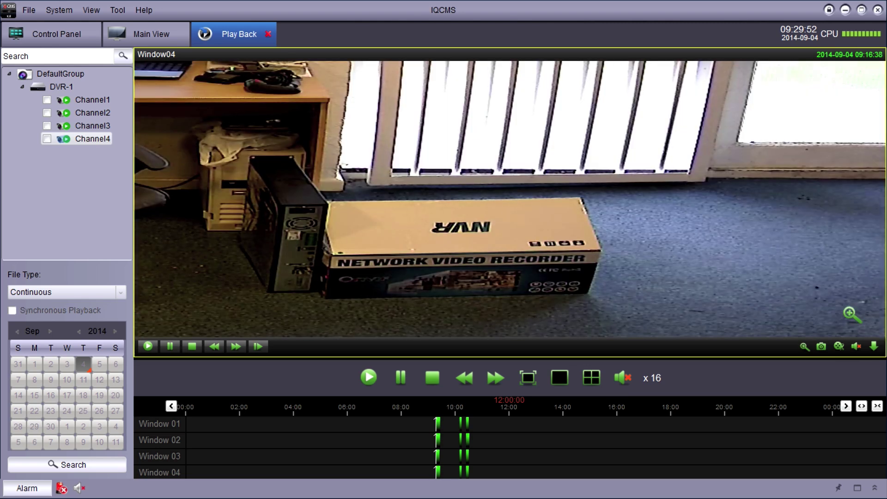
right_click(661, 268)
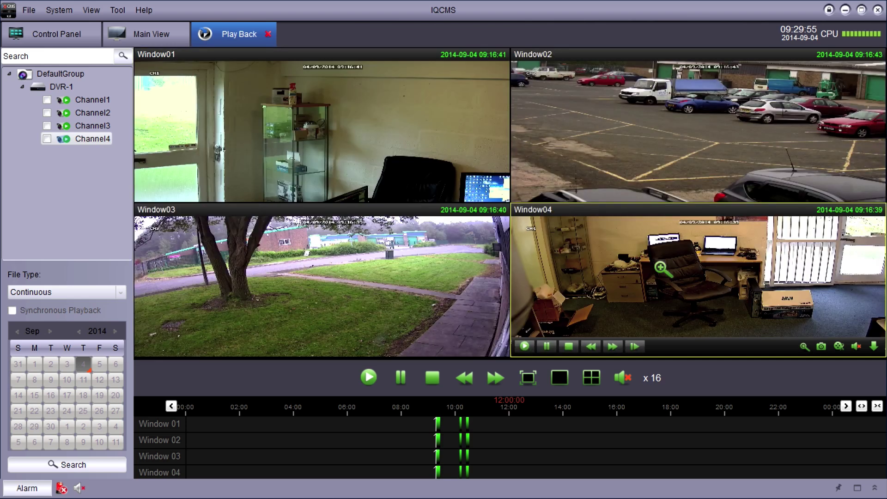